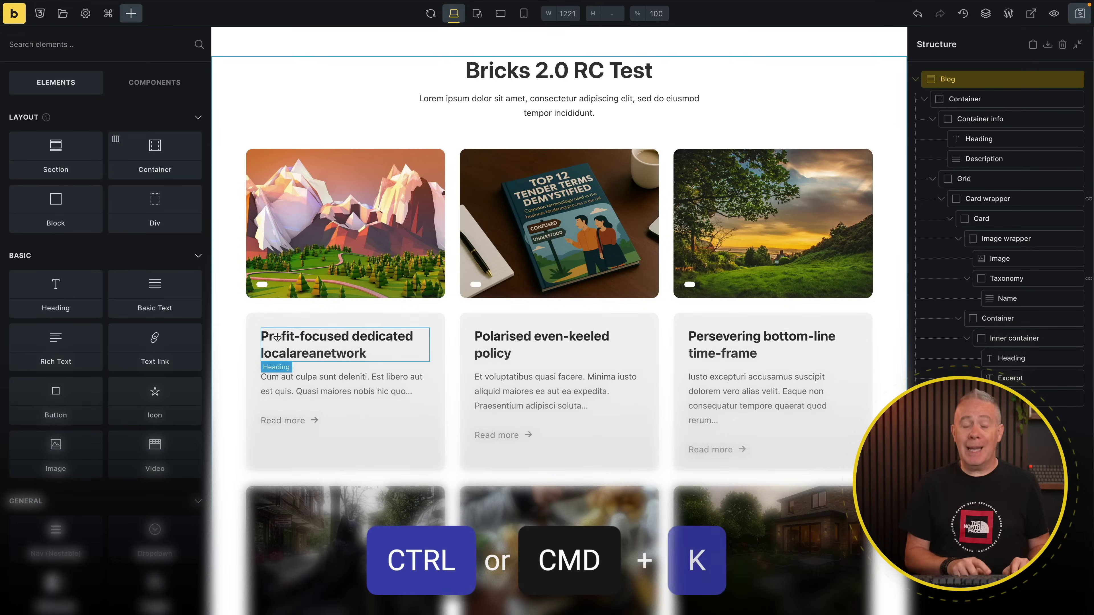
- Open the command palette and filter it with / to list the site's pages, such as CSS Grid Bricks 2.0
{"action": "key", "text": "ctrl+k"}
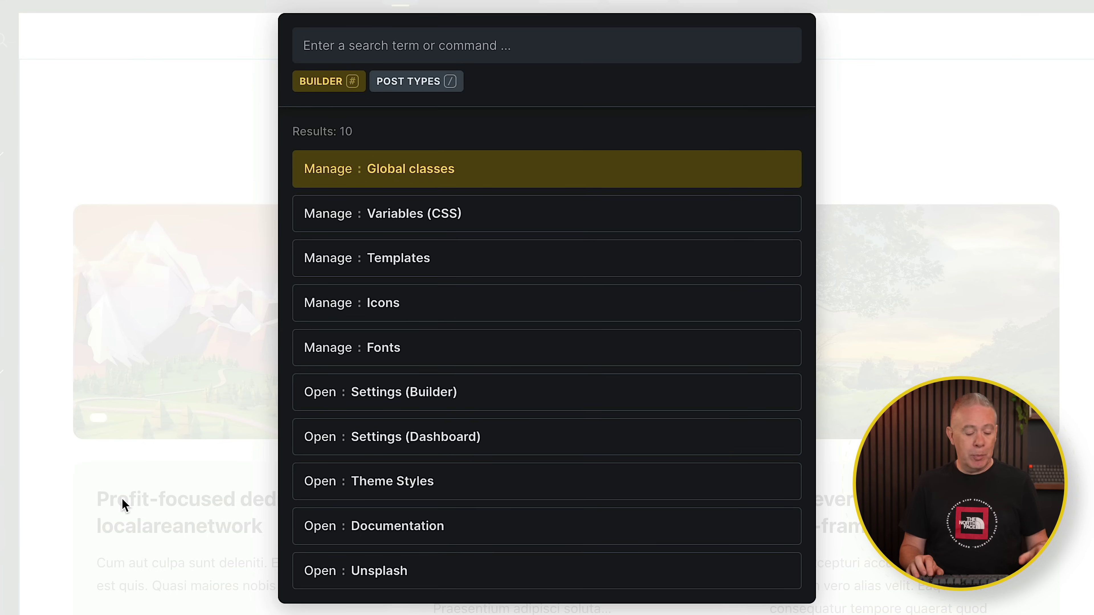
{"action": "type", "text": "/"}
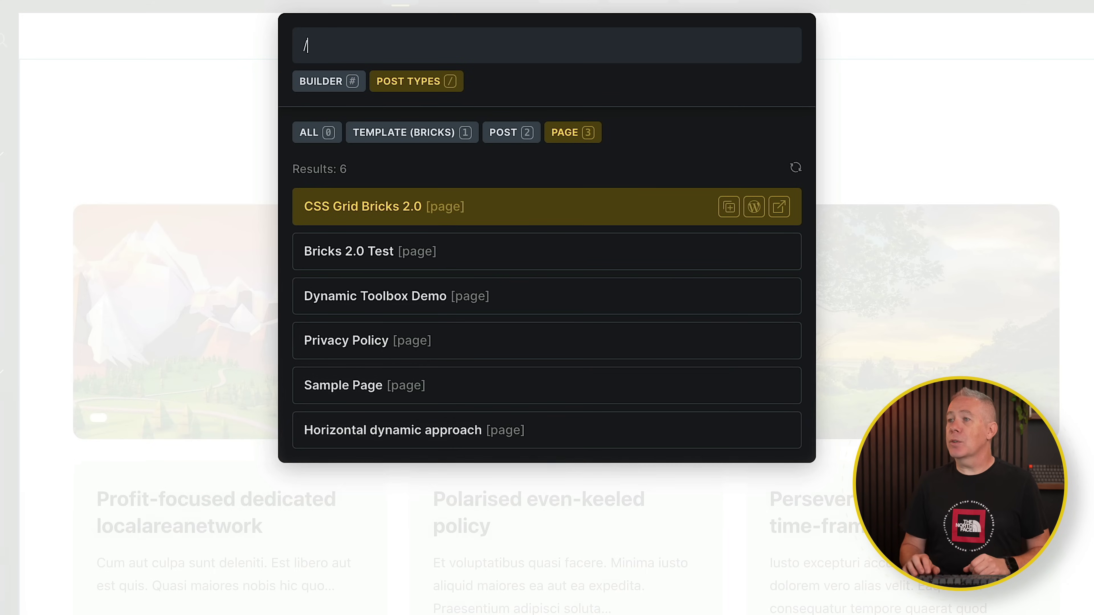
{"action": "key", "text": "Down"}
{"action": "key", "text": "Down"}
{"action": "key", "text": "Down"}
{"action": "key", "text": "Down"}
{"action": "key", "text": "Up"}
{"action": "key", "text": "Up"}
{"action": "key", "text": "Up"}
{"action": "key", "text": "Up"}
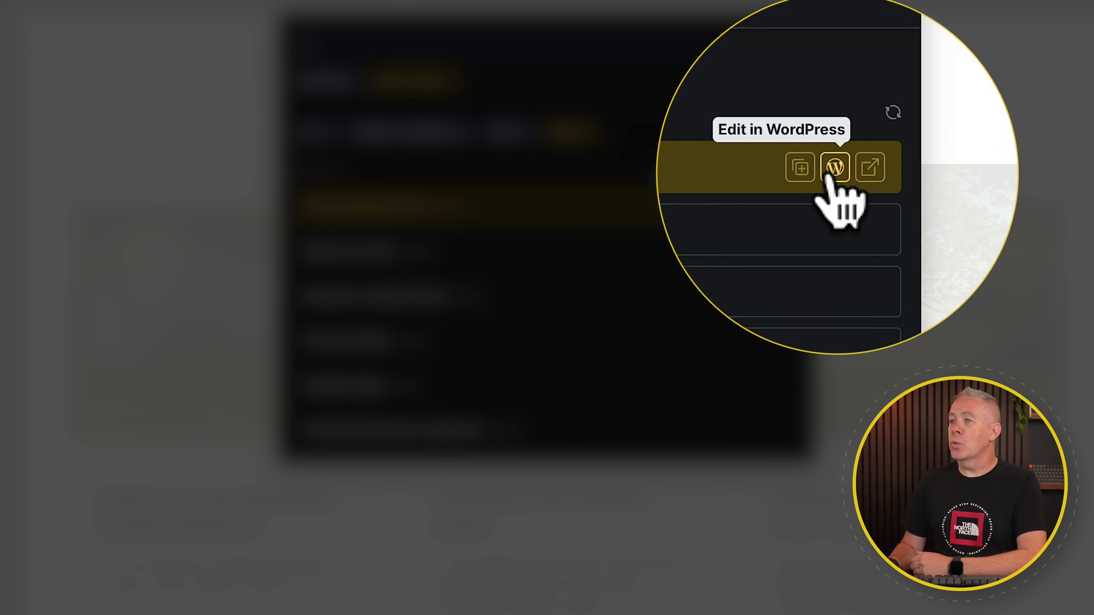
- Edit the CSS Grid Bricks 2.0 page with Bricks and reopen the command palette in the builder
{"action": "left_click", "coordinate": [835, 168]}
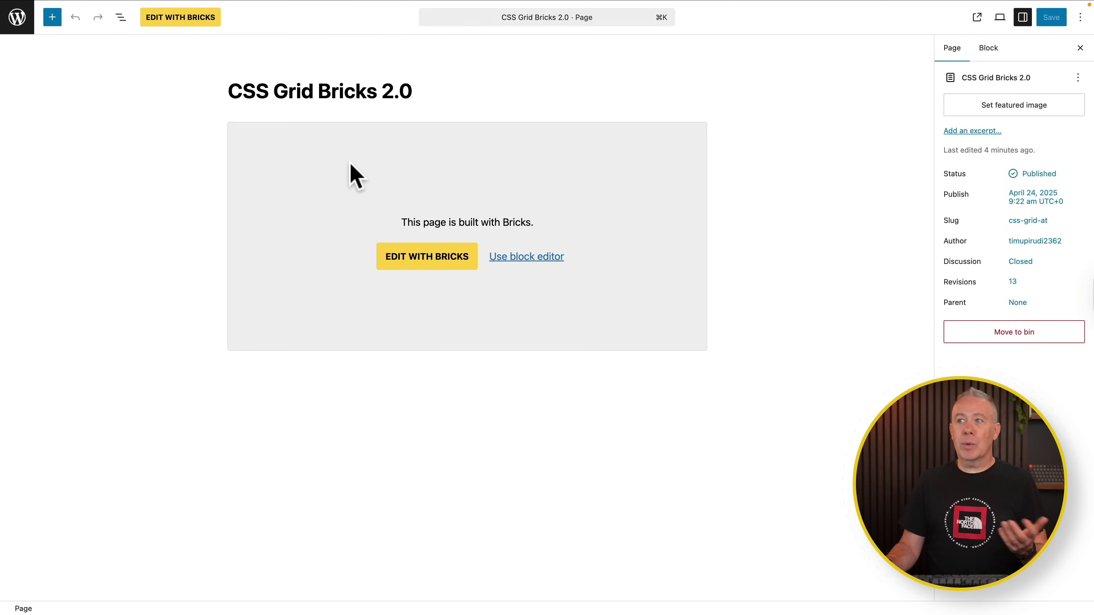
{"action": "left_click", "coordinate": [405, 254]}
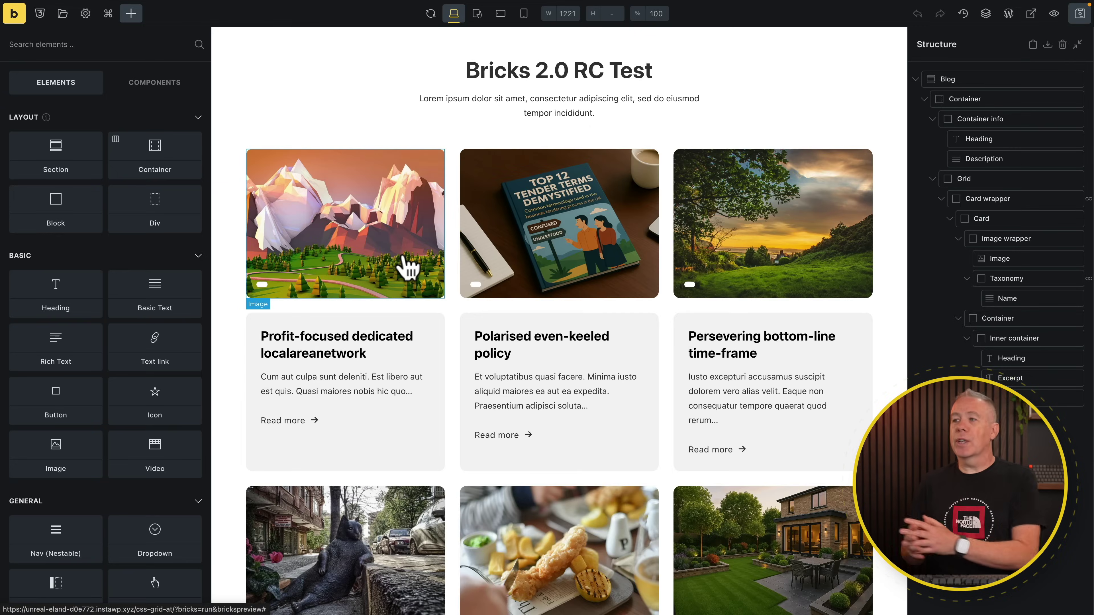
{"action": "key", "text": "super+k"}
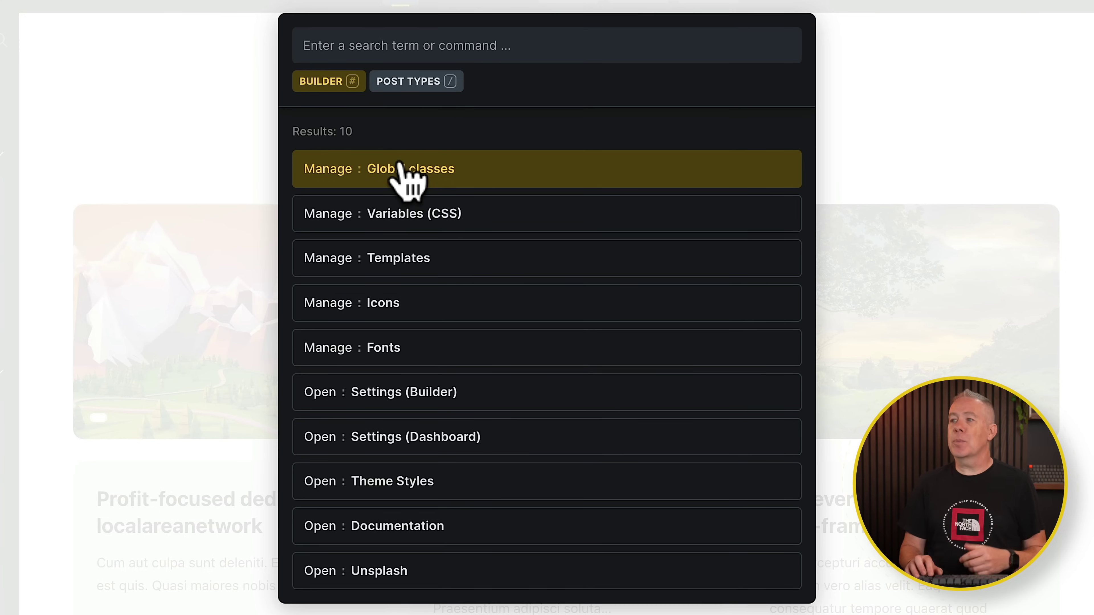
- Open and close the CSS variables manager, then reopen the palette and select Manage: Icons
{"action": "key", "text": "Down"}
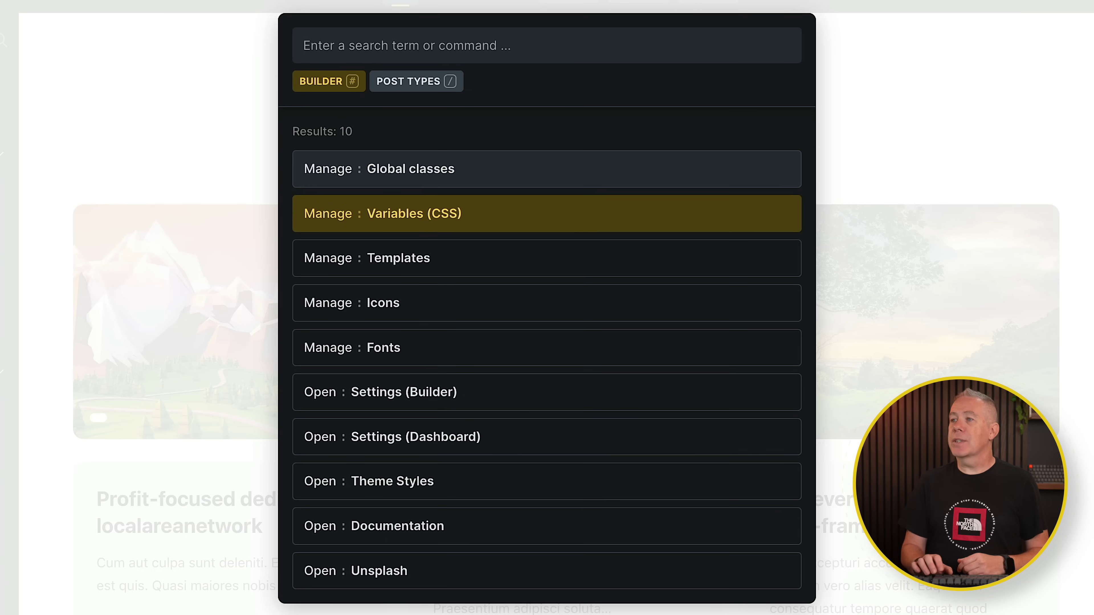
{"action": "key", "text": "Return"}
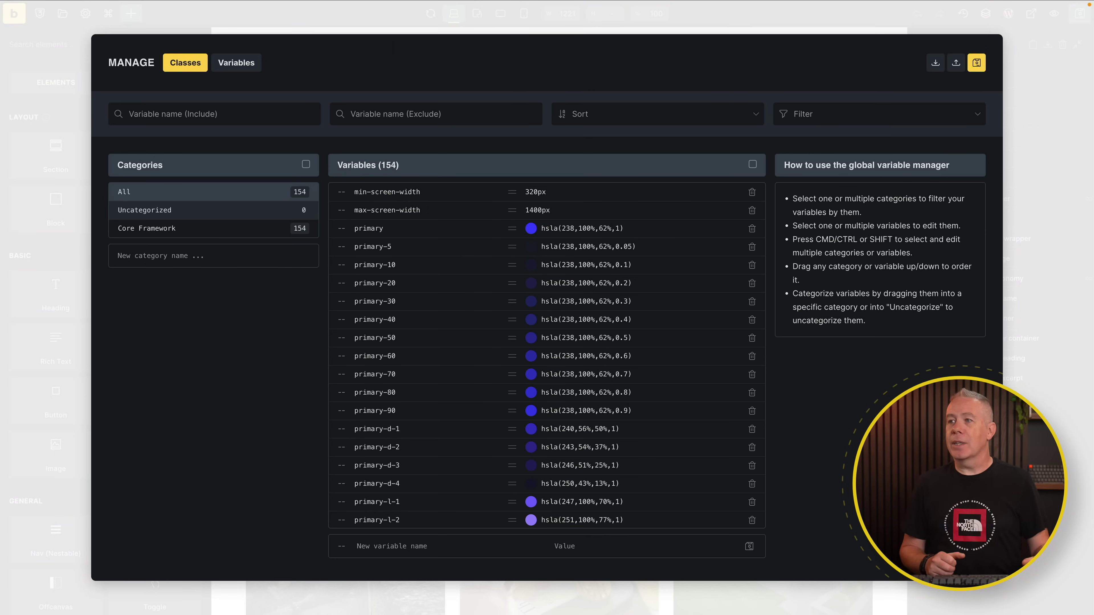
{"action": "key", "text": "Escape"}
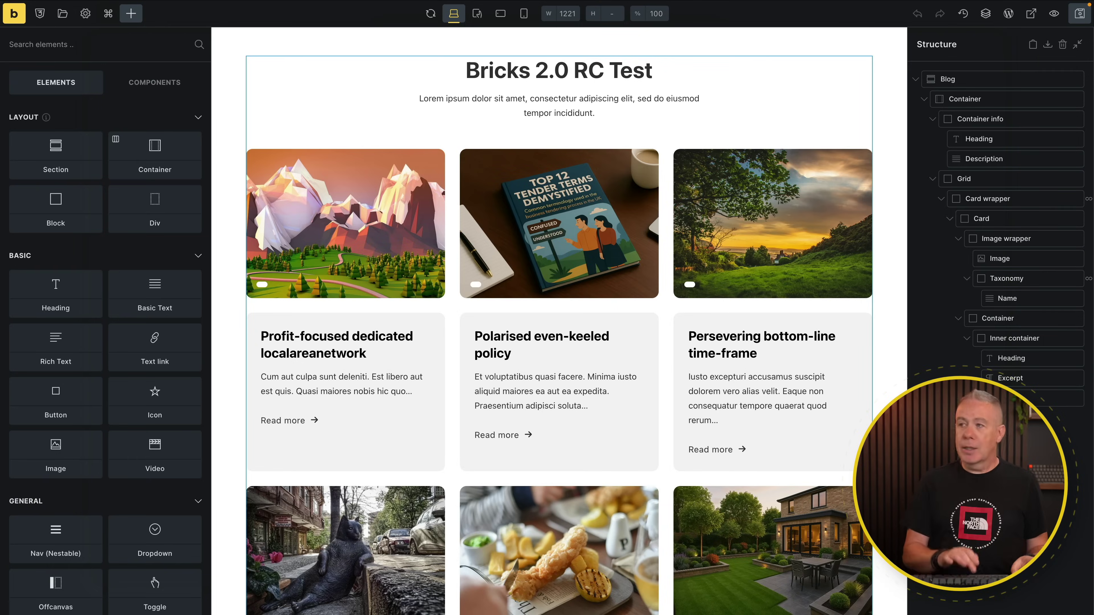
{"action": "key", "text": "ctrl+k"}
{"action": "key", "text": "Down"}
{"action": "key", "text": "Down"}
{"action": "key", "text": "Down"}
{"action": "key", "text": "Down"}
{"action": "key", "text": "Up"}
- Open the Icon Manager from the command palette
{"action": "key", "text": "Return"}
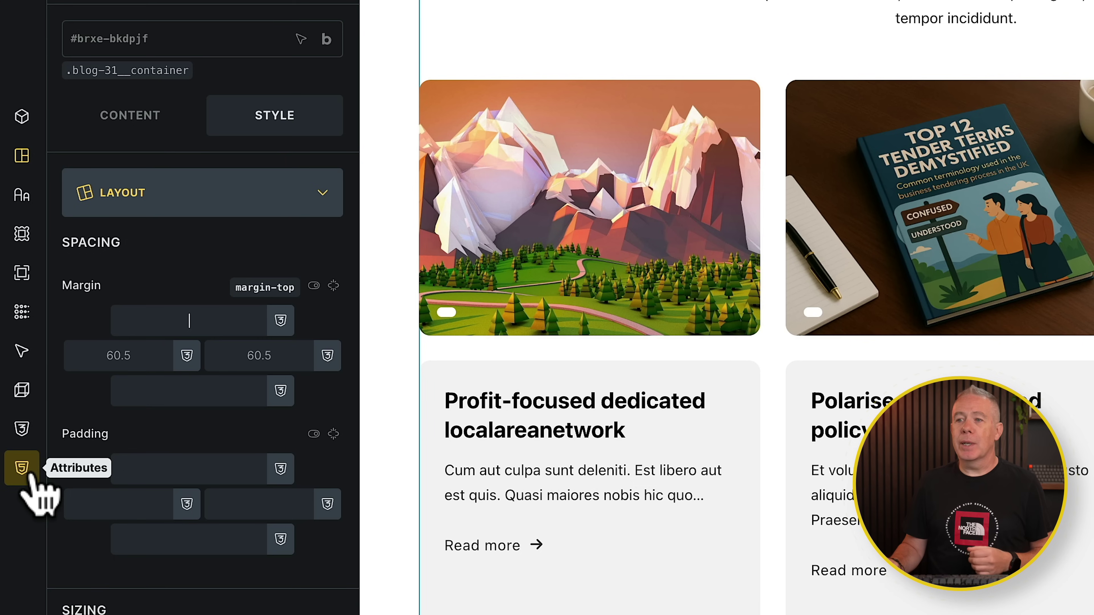
- Jump through the container's Shape dividers and Layout settings to its Content settings
{"action": "left_click", "coordinate": [21, 358]}
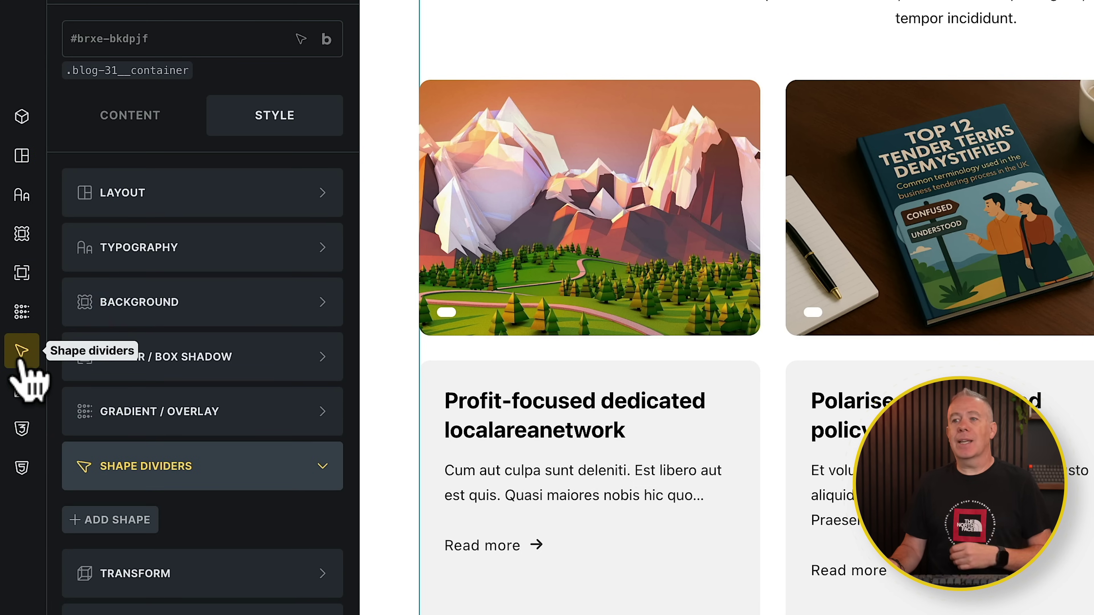
{"action": "left_click", "coordinate": [21, 155]}
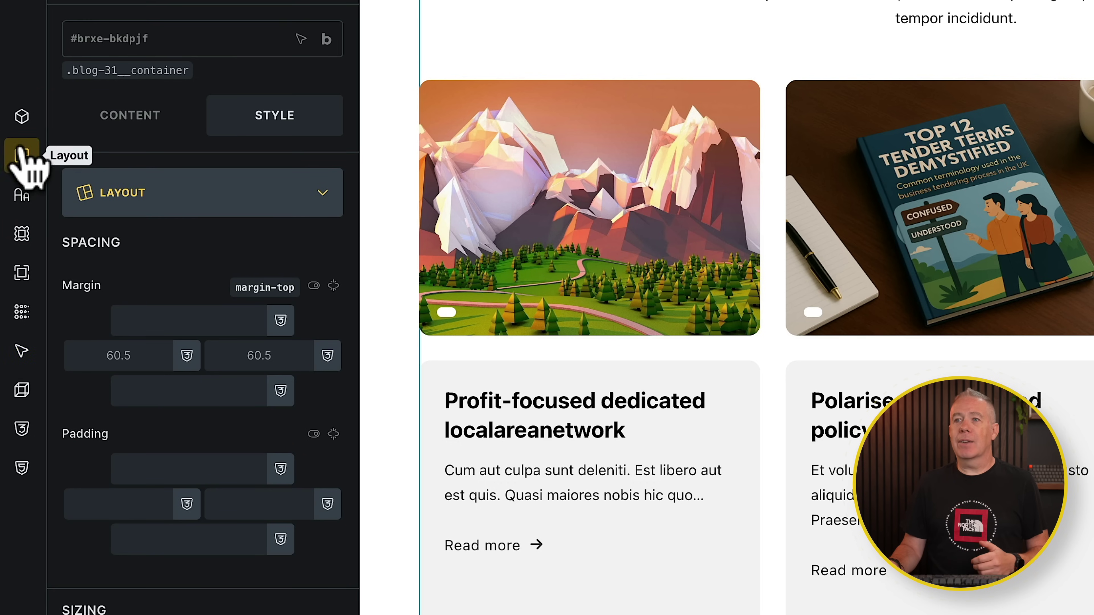
{"action": "left_click", "coordinate": [22, 117]}
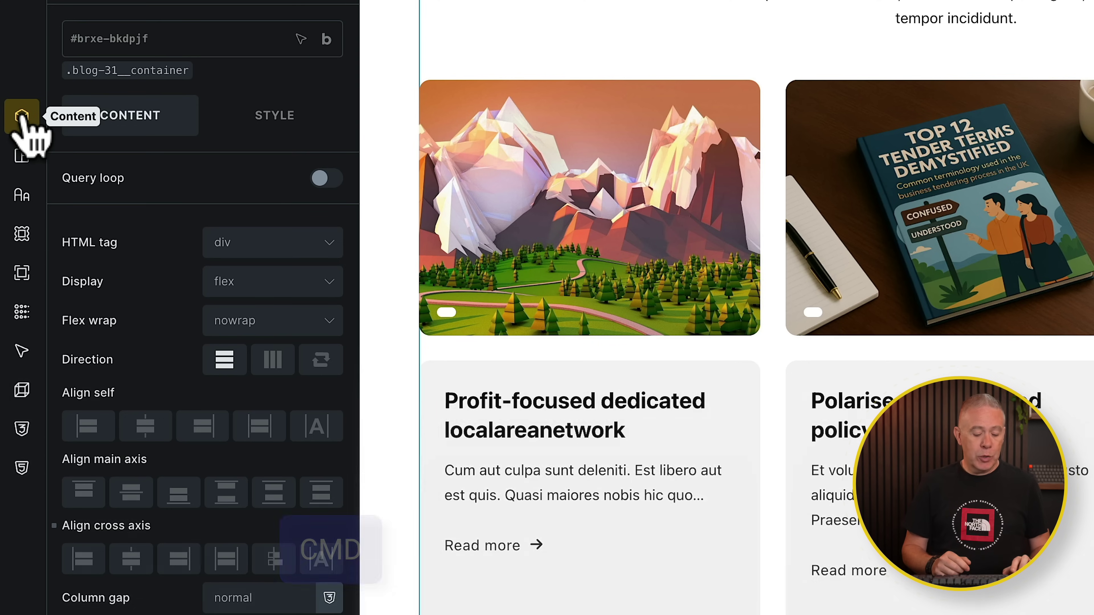
- Reveal the panel's number shortcuts and use 3 to jump to the container's Background settings
{"action": "key", "text": "super+alt"}
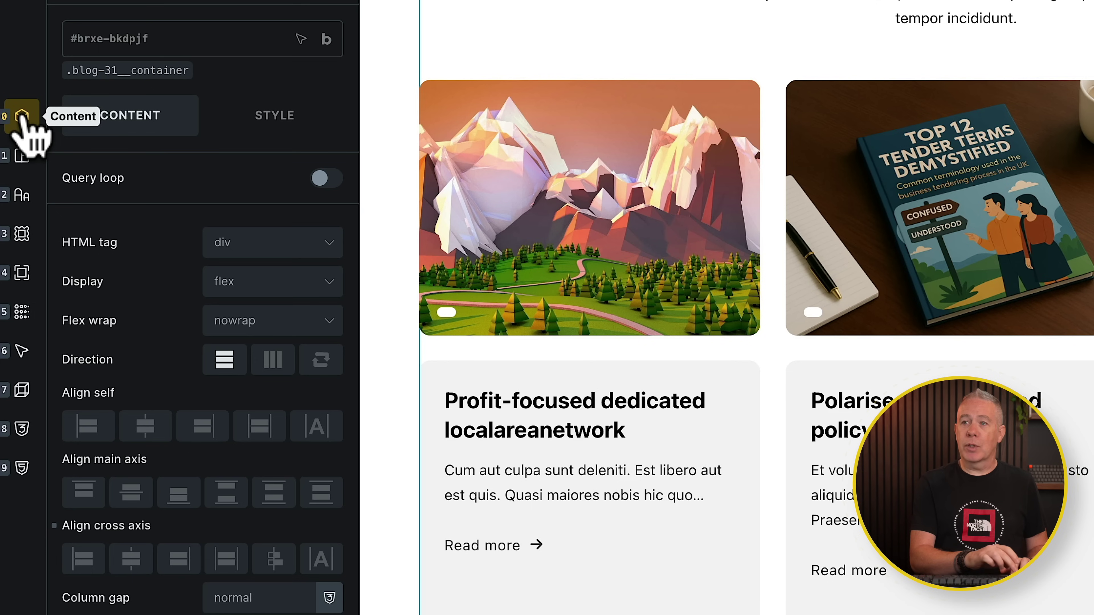
{"action": "key", "text": "super+alt+3"}
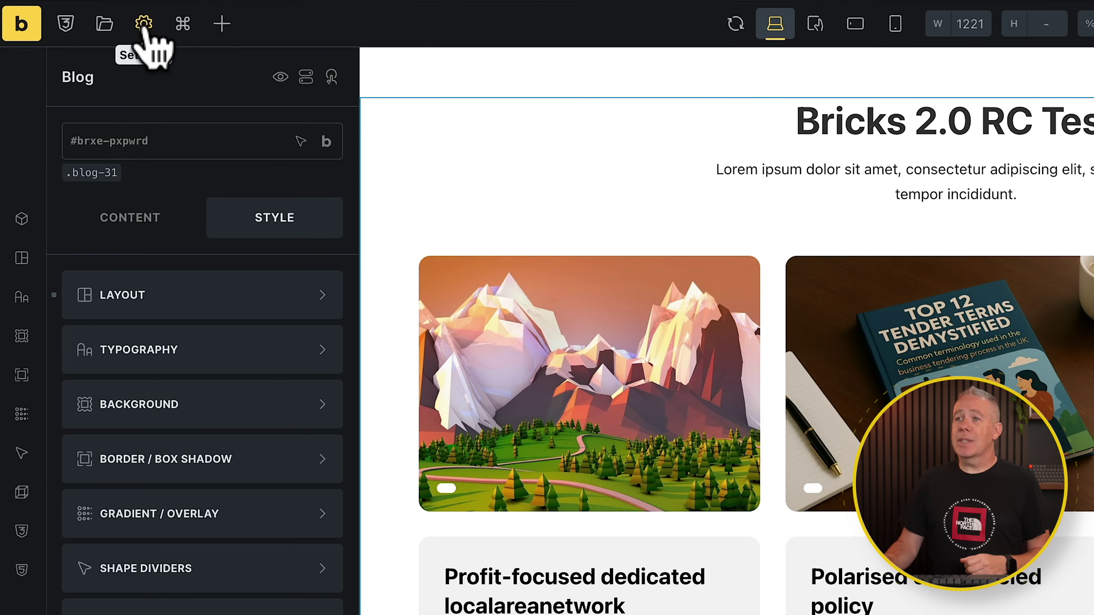
- In Theme Styles conditions, apply the Default Style to the Entire website
{"action": "left_click", "coordinate": [146, 26]}
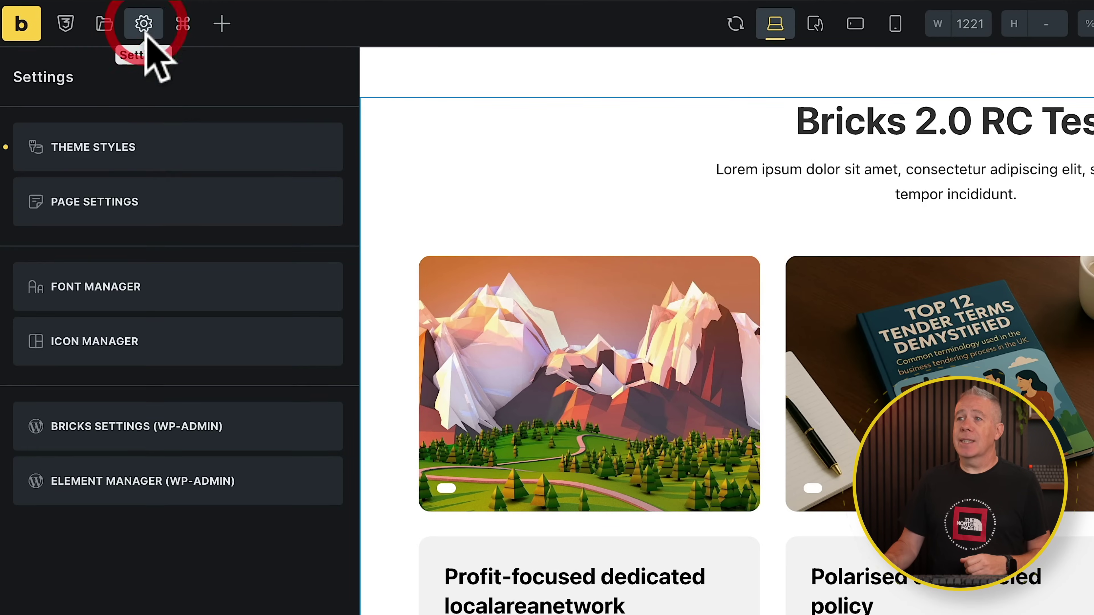
{"action": "left_click", "coordinate": [160, 148]}
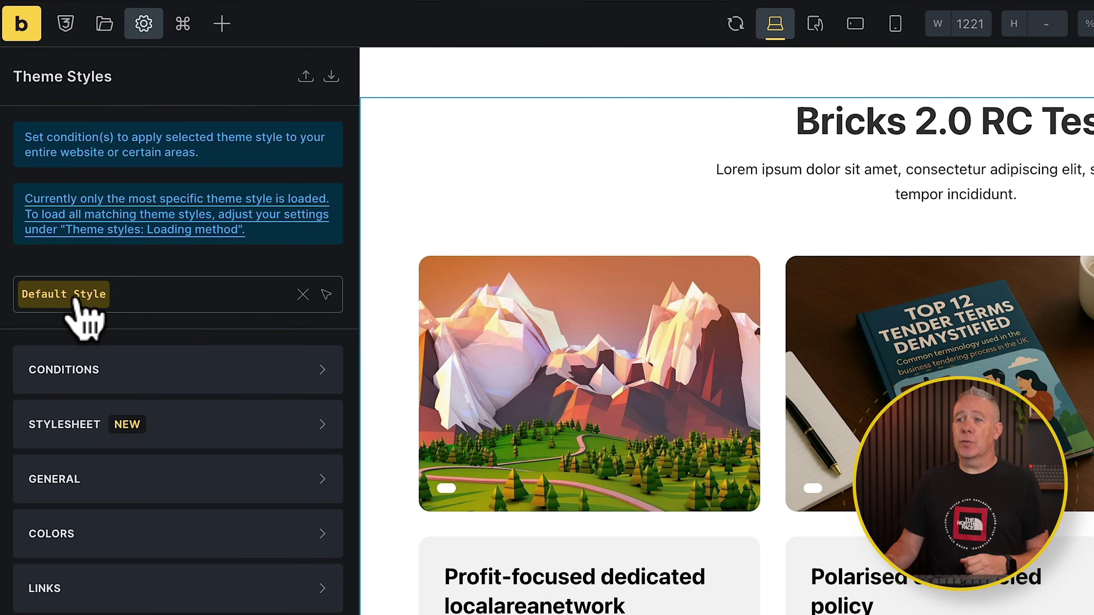
{"action": "left_click", "coordinate": [151, 366]}
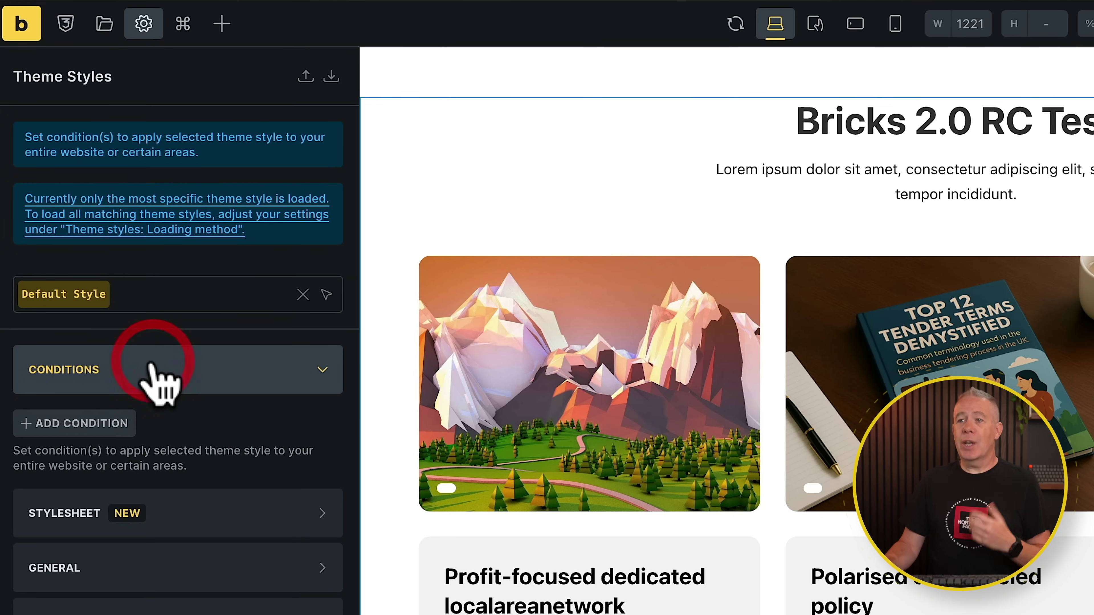
{"action": "left_click", "coordinate": [91, 420]}
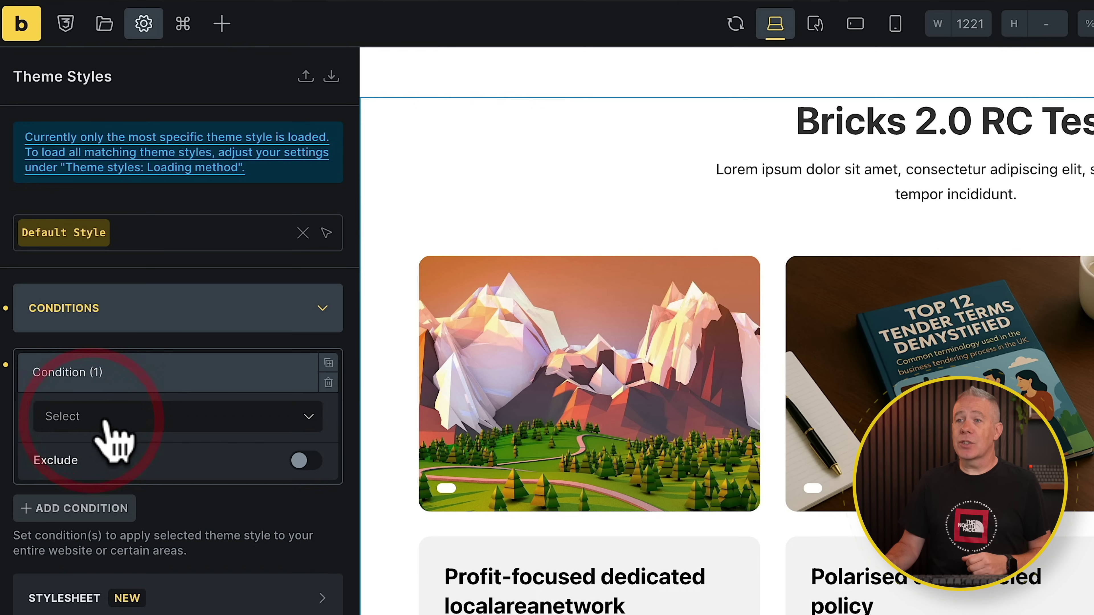
{"action": "left_click", "coordinate": [111, 448]}
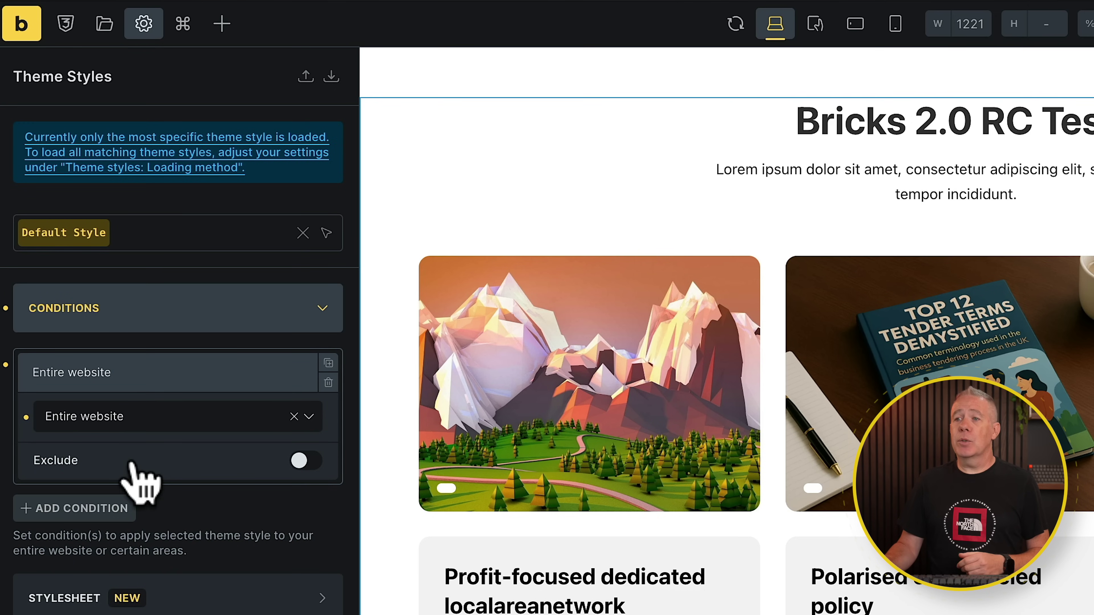
- Add an excluded Front page condition, then switch to editing the Reality theme style
{"action": "left_click", "coordinate": [95, 512]}
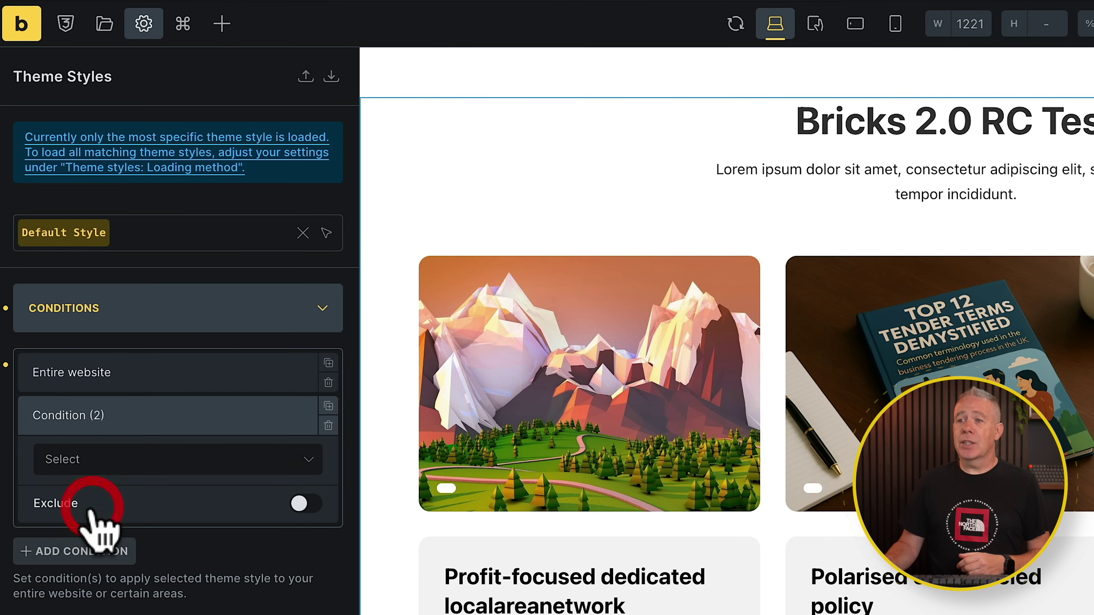
{"action": "left_click", "coordinate": [129, 459]}
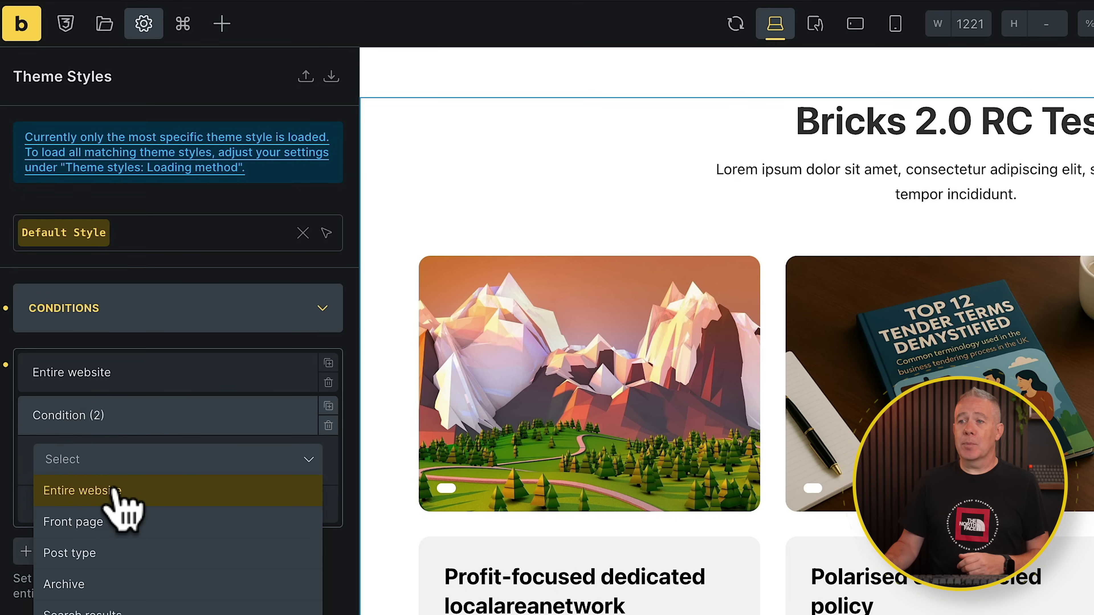
{"action": "left_click", "coordinate": [115, 522]}
{"action": "left_click", "coordinate": [308, 503]}
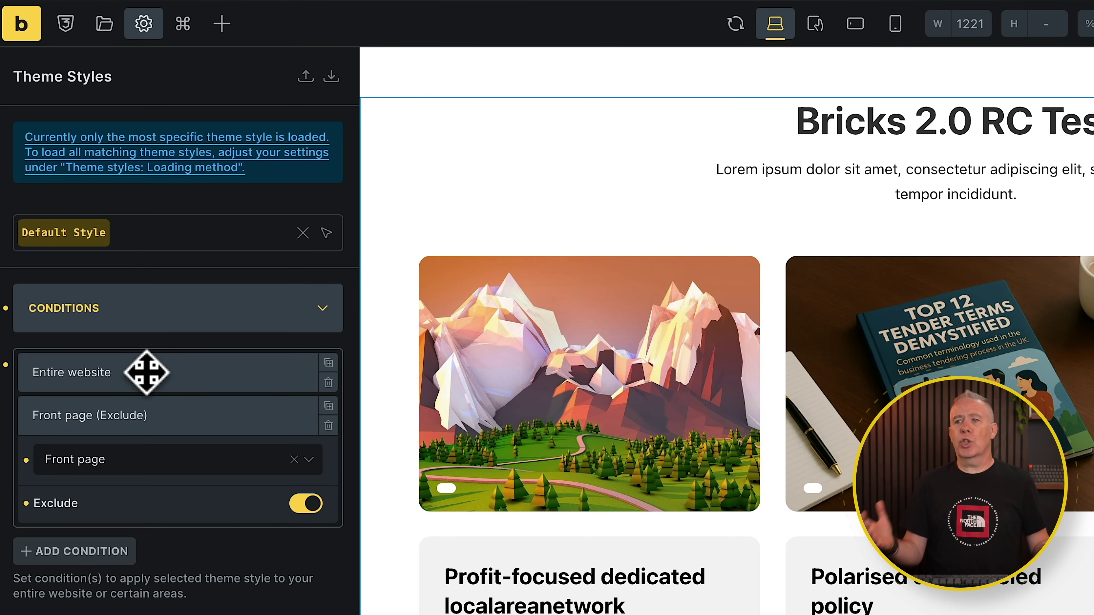
{"action": "left_click", "coordinate": [137, 234]}
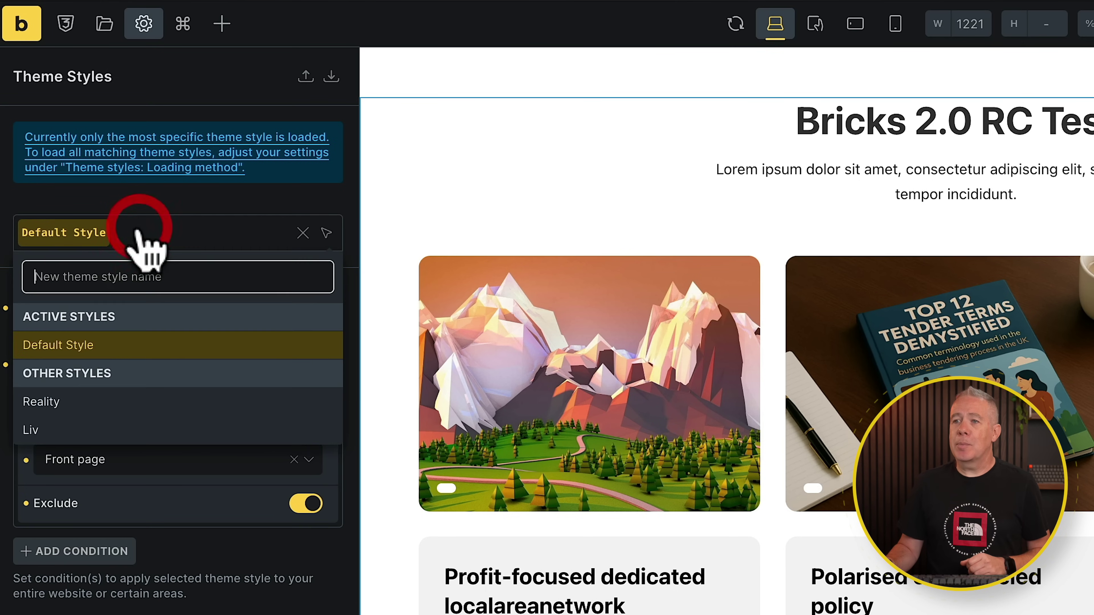
{"action": "left_click", "coordinate": [66, 407]}
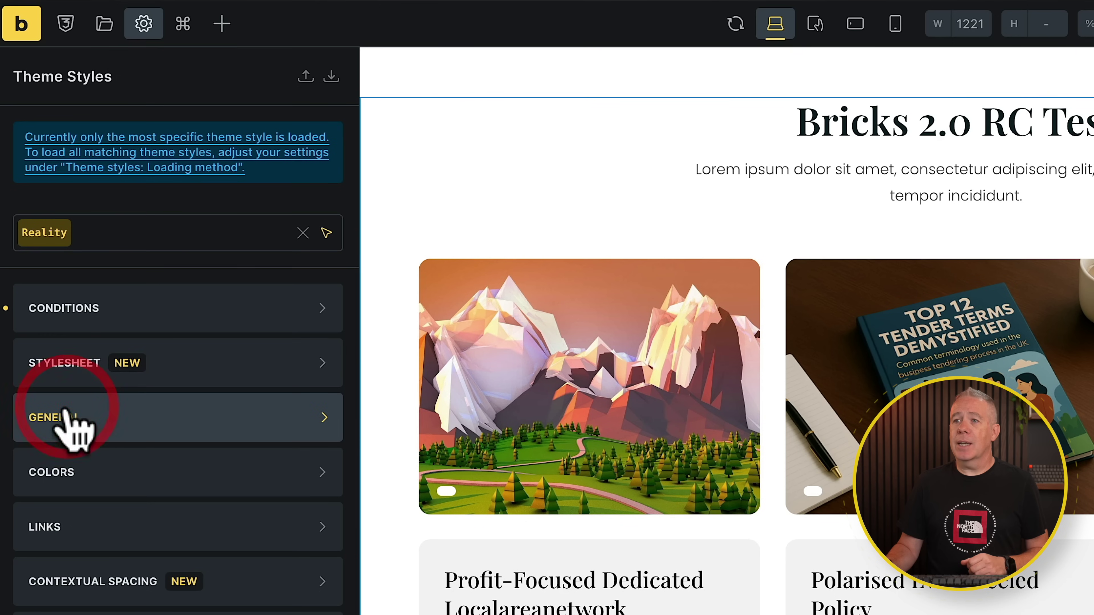
- Expand the Reality style's Conditions to see its Front page condition
{"action": "left_click", "coordinate": [147, 321]}
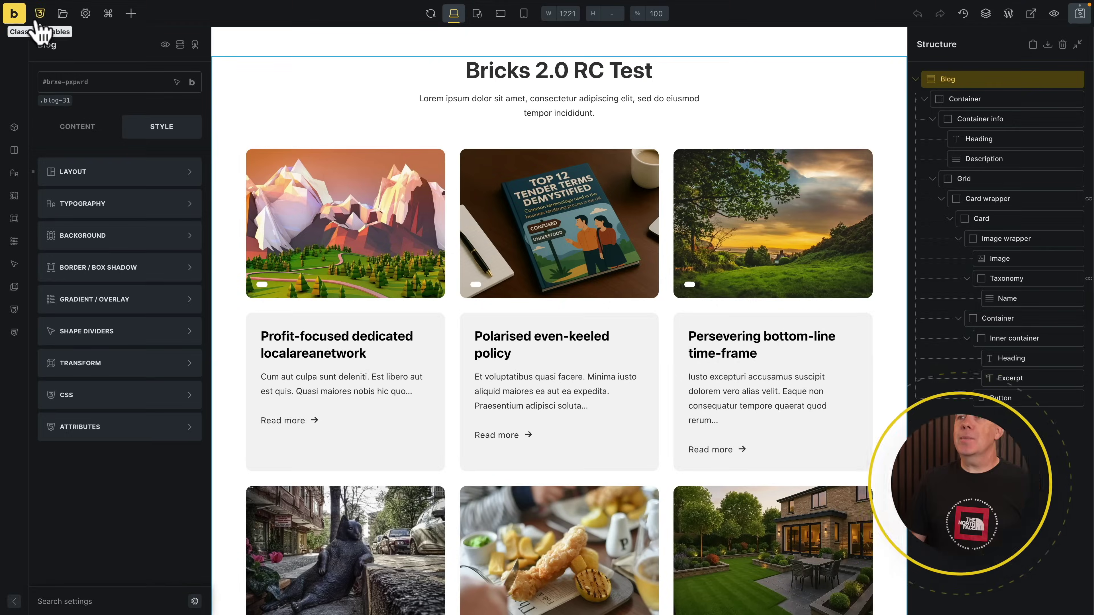
- Add a 'WPTuts' category in the global class manager and save the changes
{"action": "left_click", "coordinate": [39, 14]}
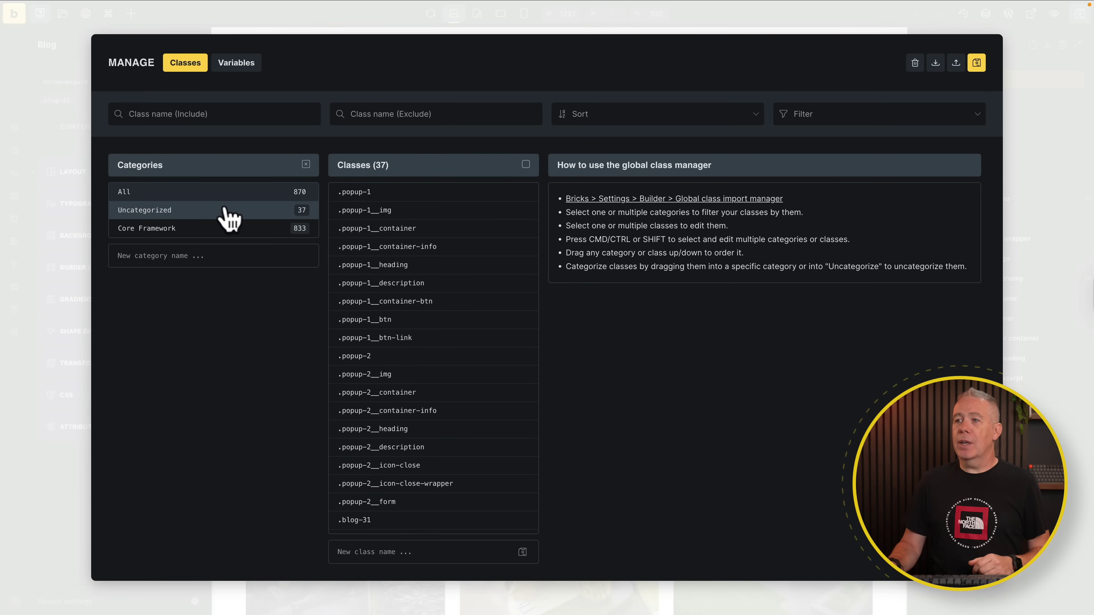
{"action": "left_click", "coordinate": [213, 255]}
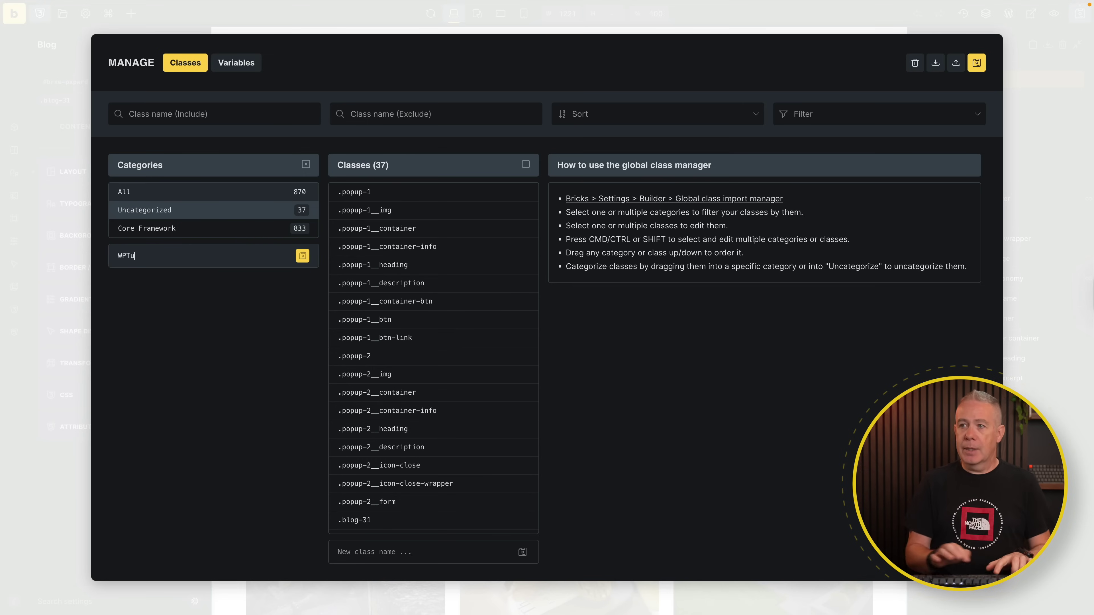
{"action": "type", "text": "WPTuts"}
{"action": "left_click", "coordinate": [302, 261]}
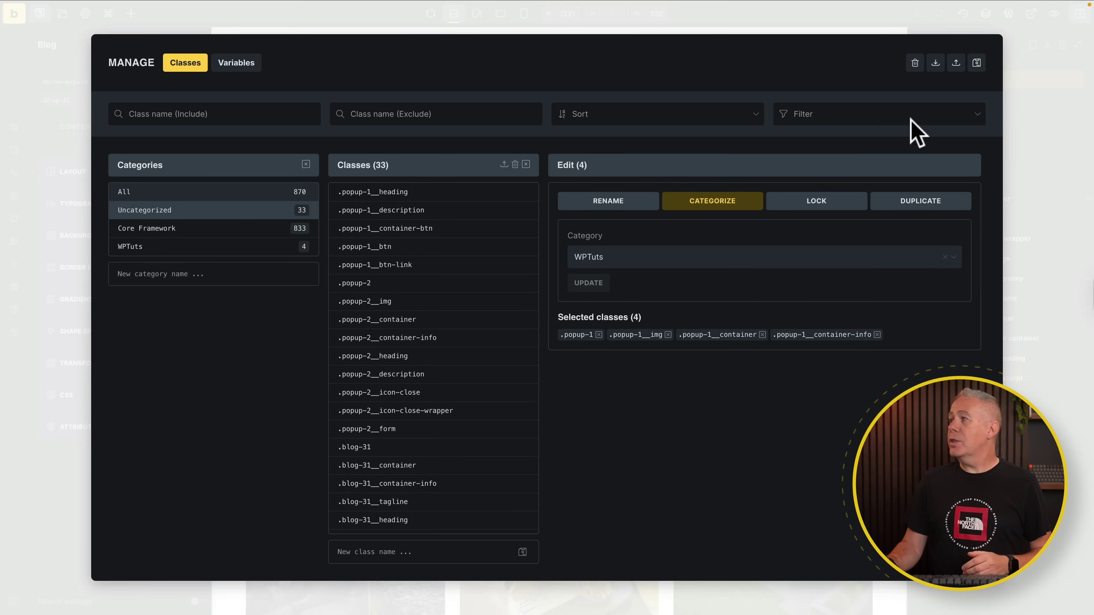
{"action": "left_click", "coordinate": [976, 63]}
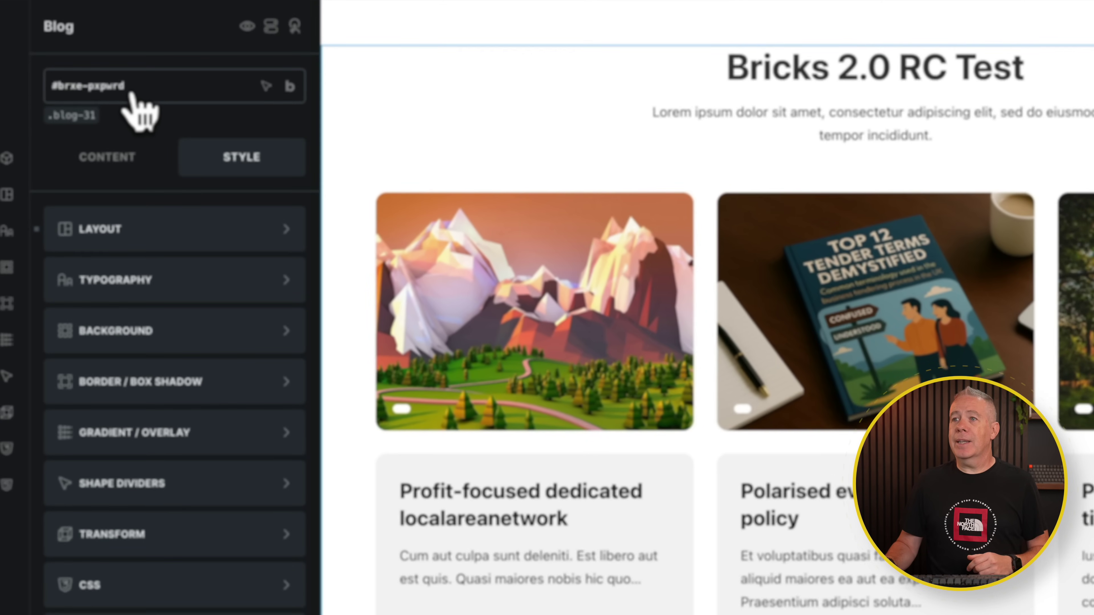
- Browse the element's Uncategorized, Core Framework and WPTuts class groups, then scroll the Bricks 2.0 RC changelog
{"action": "left_click", "coordinate": [105, 90]}
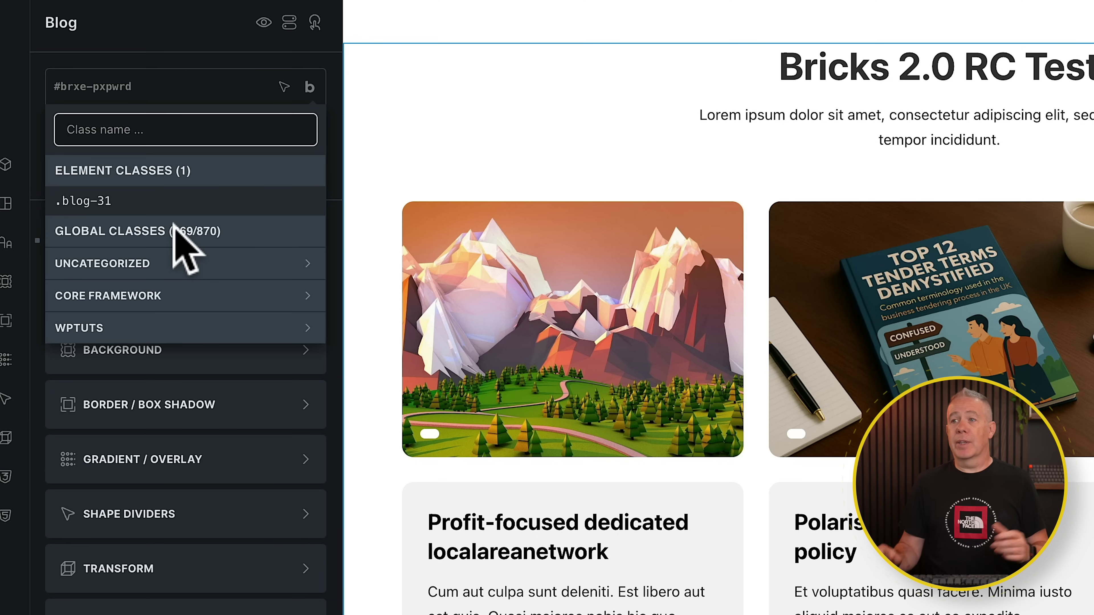
{"action": "left_click", "coordinate": [200, 267]}
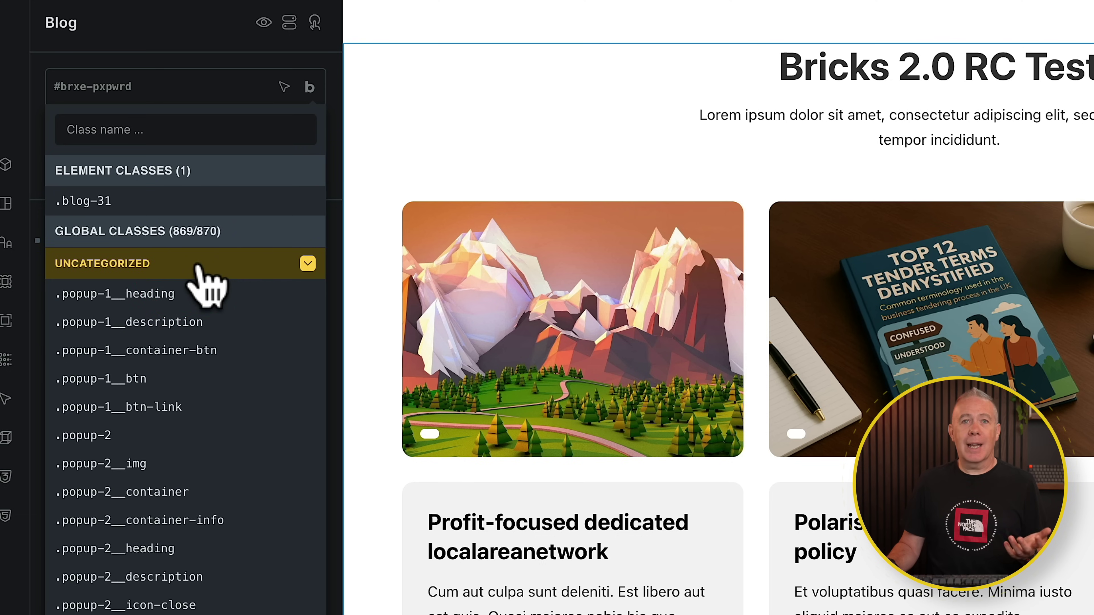
{"action": "left_click", "coordinate": [198, 264]}
{"action": "left_click", "coordinate": [193, 294]}
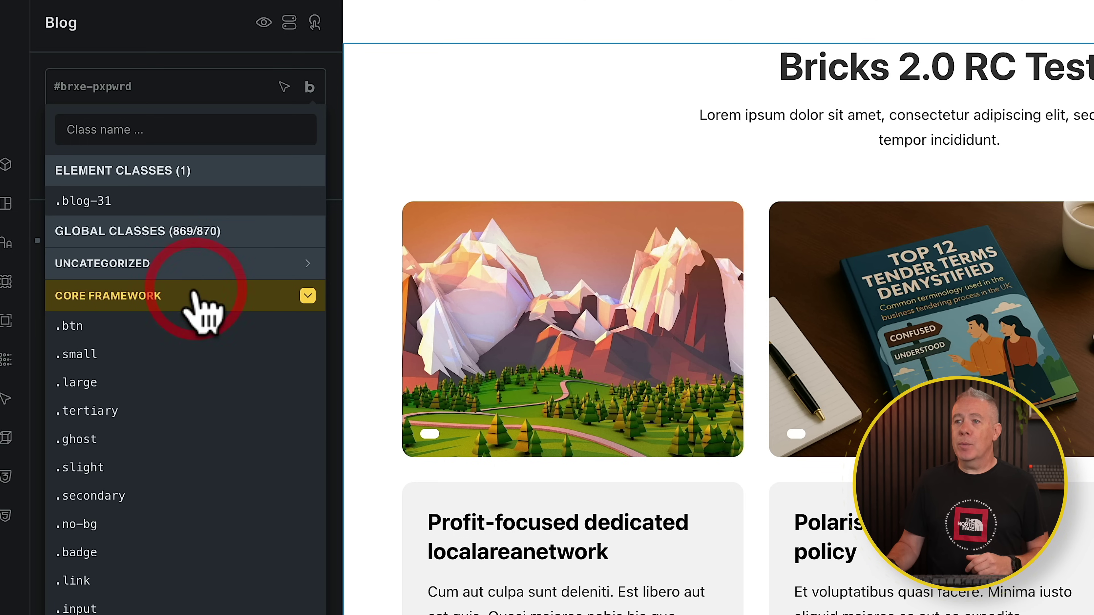
{"action": "left_click", "coordinate": [195, 290]}
{"action": "left_click", "coordinate": [189, 332]}
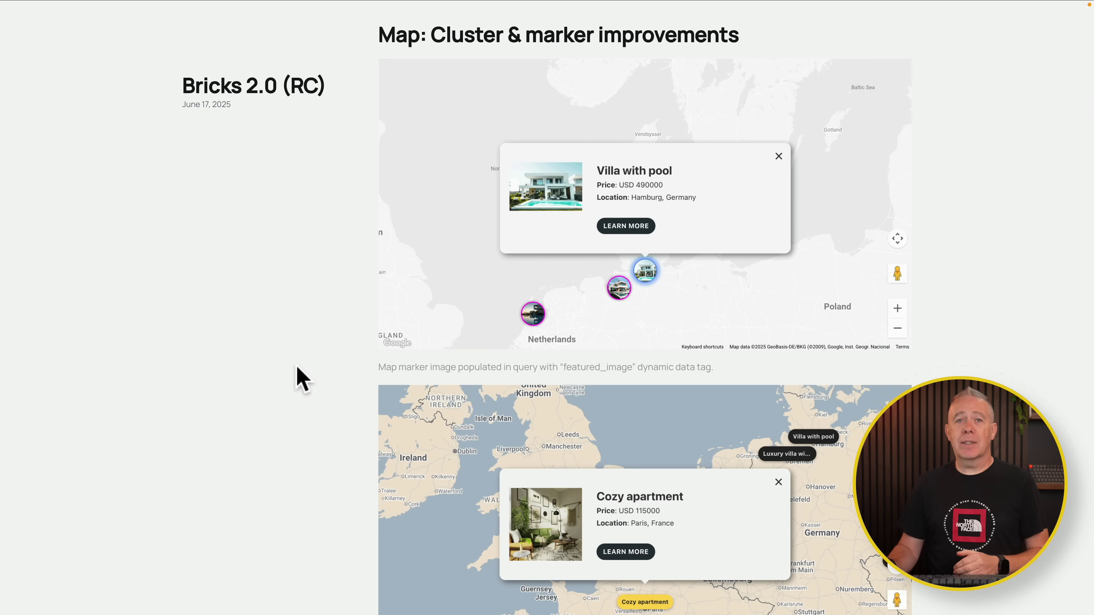
{"action": "scroll", "coordinate": [303, 379], "scroll_direction": "down", "scroll_amount": 8}
{"action": "scroll", "coordinate": [297, 367], "scroll_direction": "down", "scroll_amount": 2}
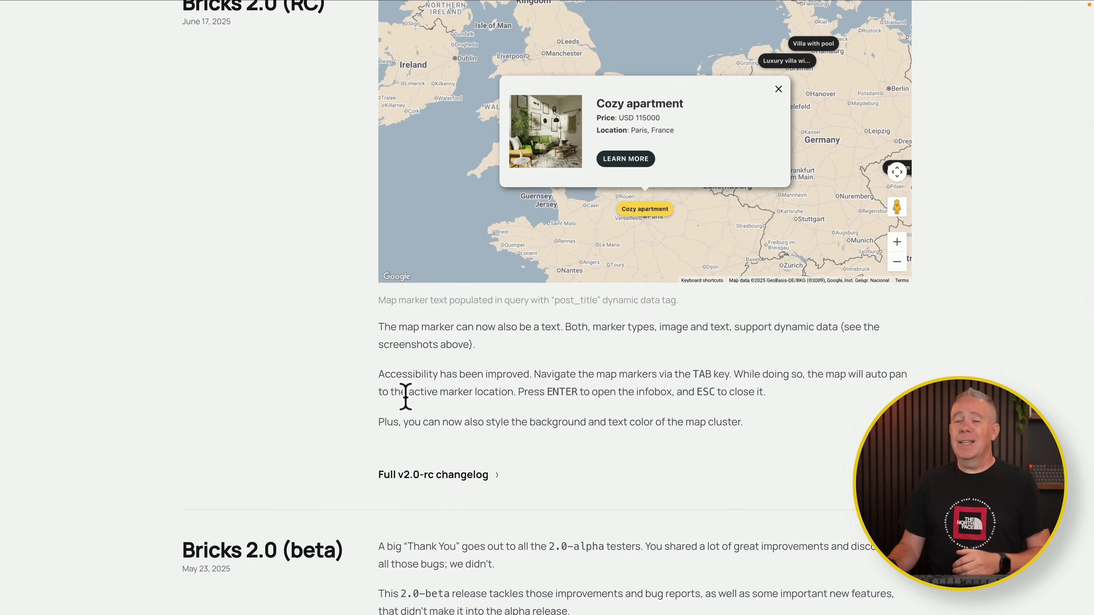